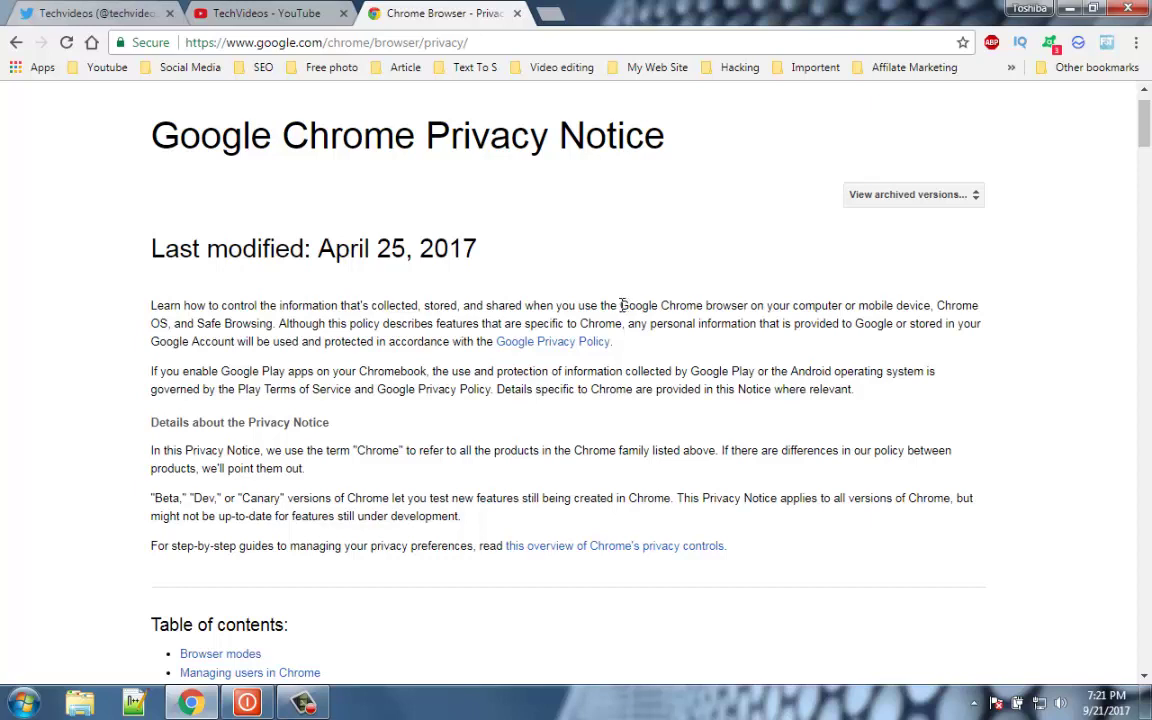
Right-click the selected phrase 'Google Chrome browser on your computer', then close the search results tab
{"action": "left_click_drag", "start_coordinate": [621, 305], "coordinate": [839, 305]}
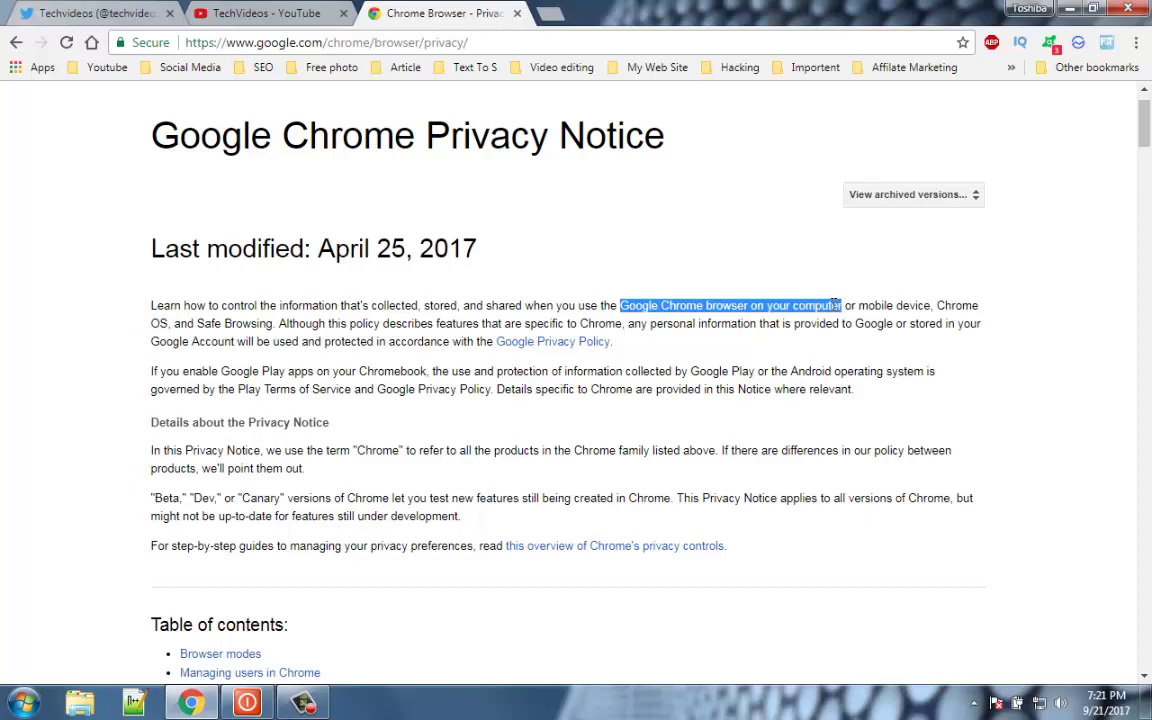
{"action": "right_click", "coordinate": [826, 305]}
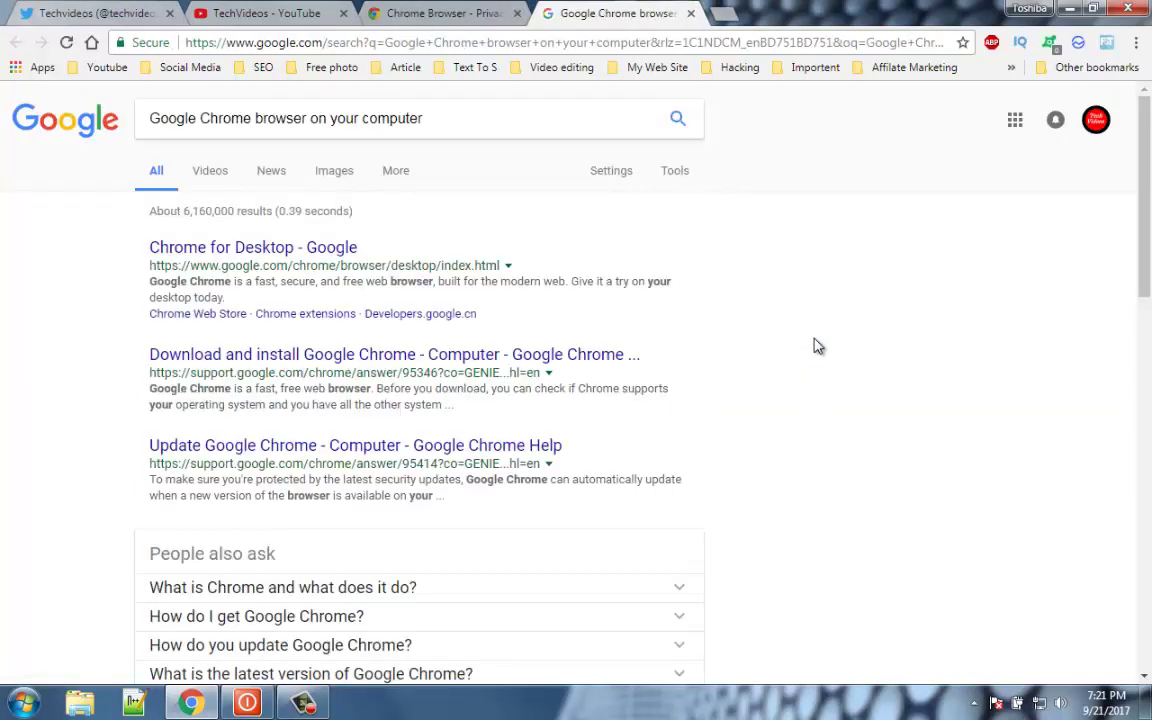
{"action": "key", "text": "ctrl+w"}
{"action": "left_click", "coordinate": [766, 343]}
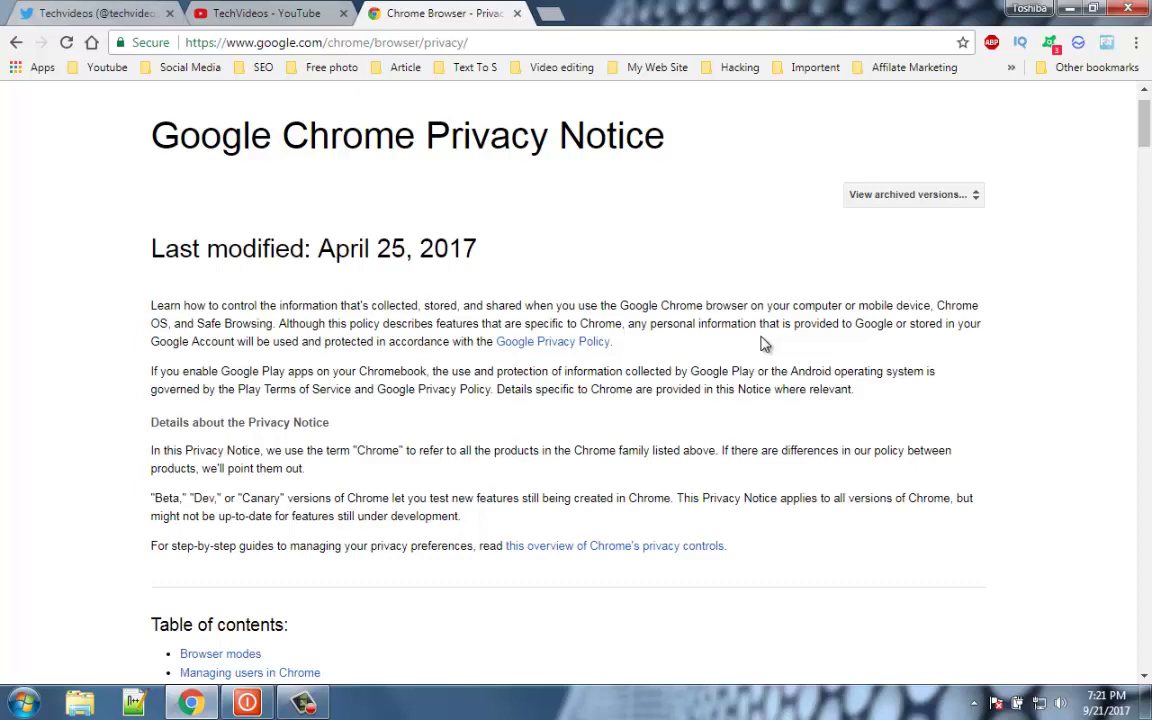
Scroll through the privacy notice, reset the page zoom to 100%, and close that tab
{"action": "scroll", "coordinate": [760, 345], "scroll_direction": "up", "scroll_amount": 7, "text": "ctrl"}
{"action": "scroll", "coordinate": [764, 350], "scroll_direction": "down", "scroll_amount": 3}
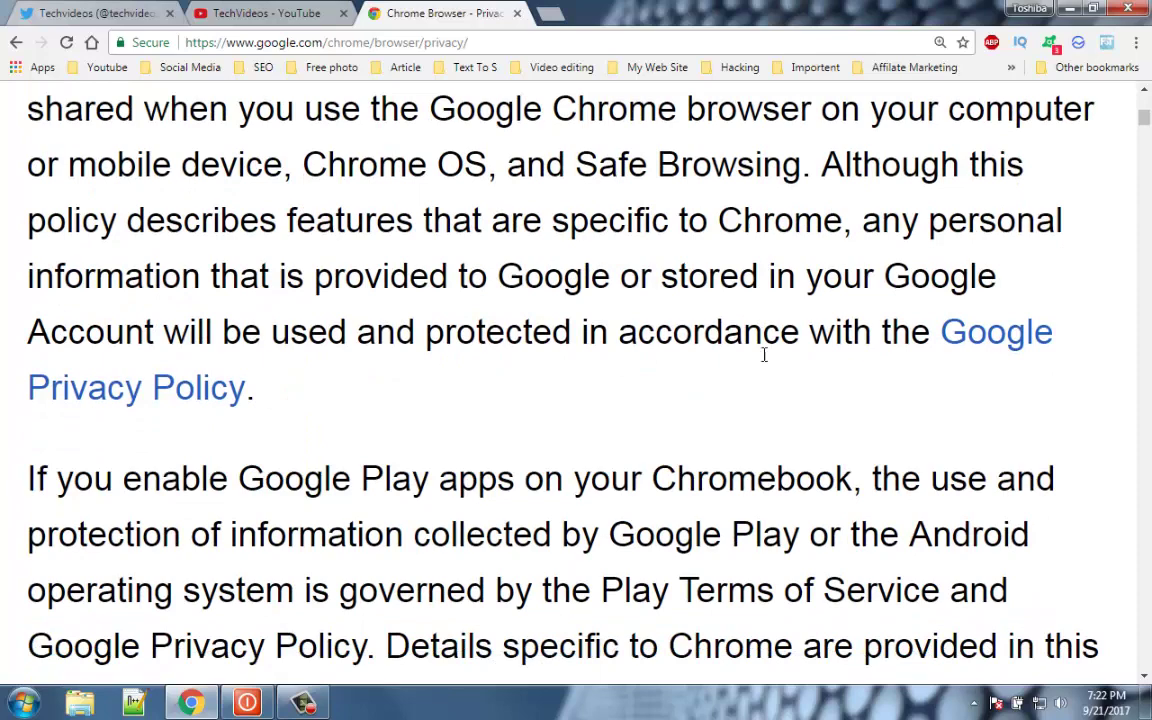
{"action": "scroll", "coordinate": [764, 353], "scroll_direction": "down", "scroll_amount": 3}
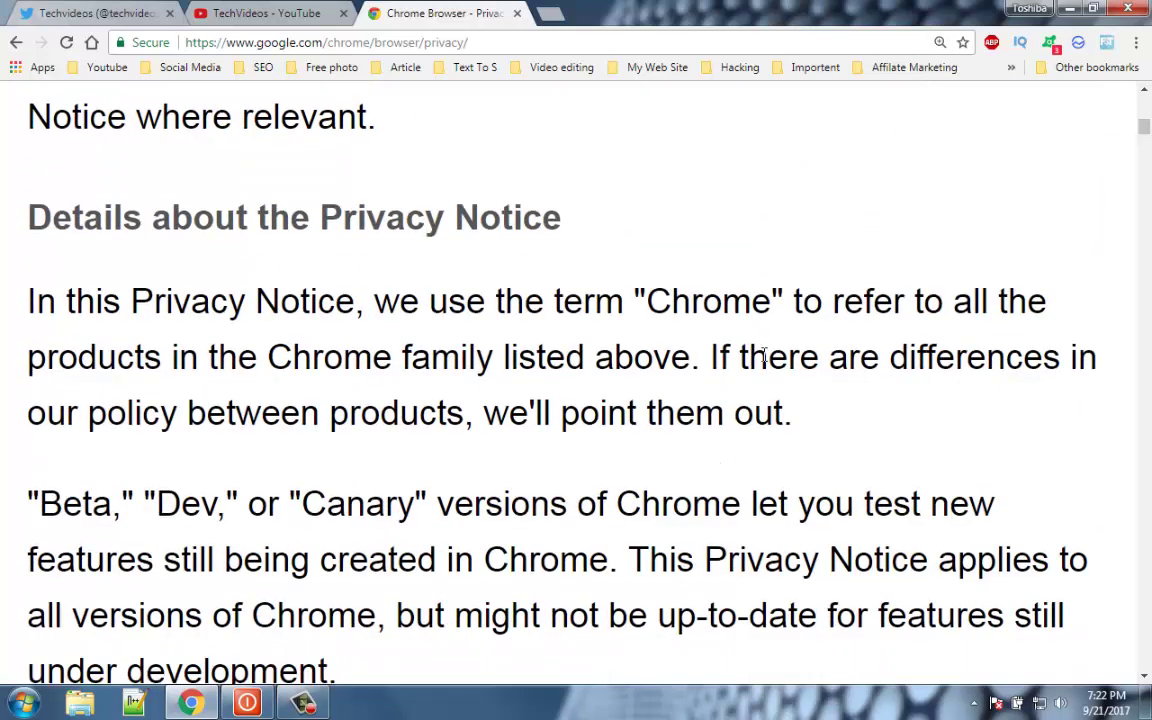
{"action": "scroll", "coordinate": [764, 355], "scroll_direction": "down", "scroll_amount": 7, "text": "ctrl"}
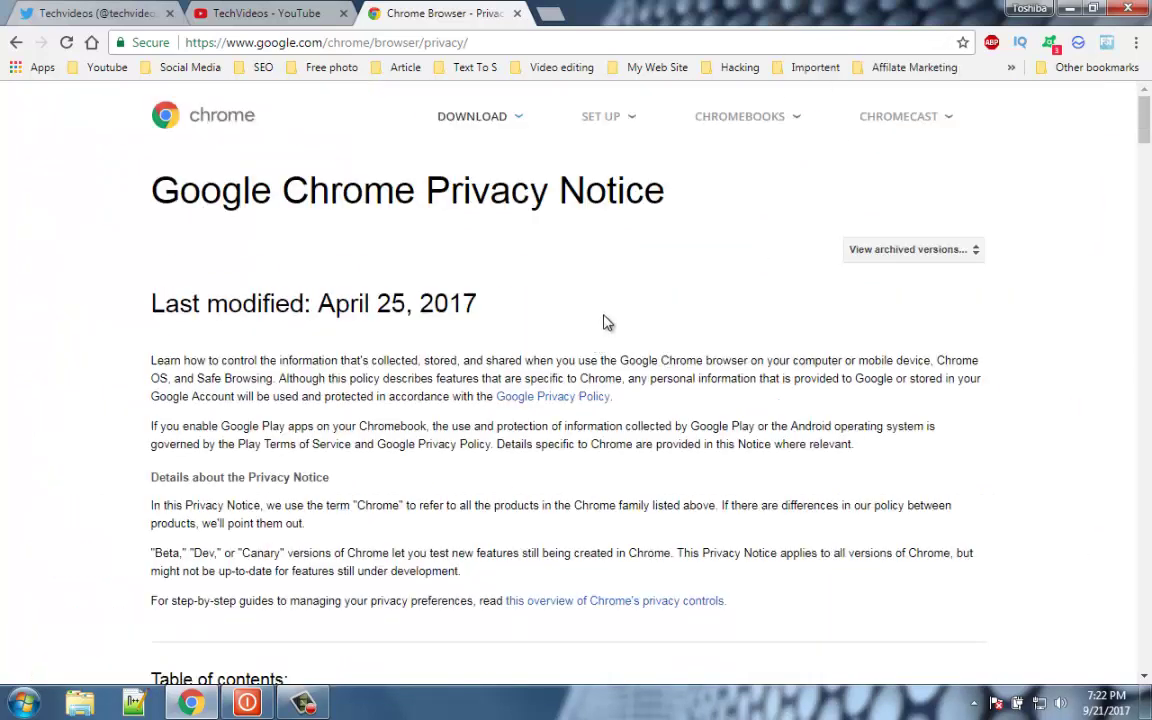
{"action": "scroll", "coordinate": [604, 322], "scroll_direction": "down", "scroll_amount": 5, "text": "ctrl"}
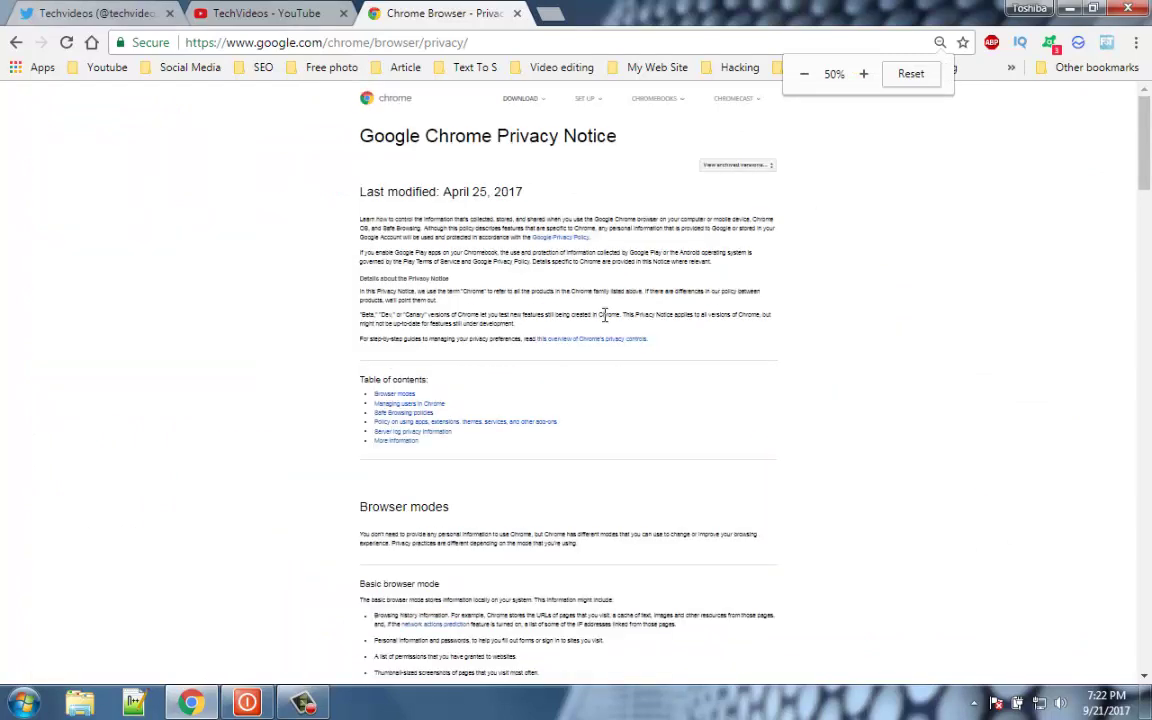
{"action": "key", "text": "ctrl+0"}
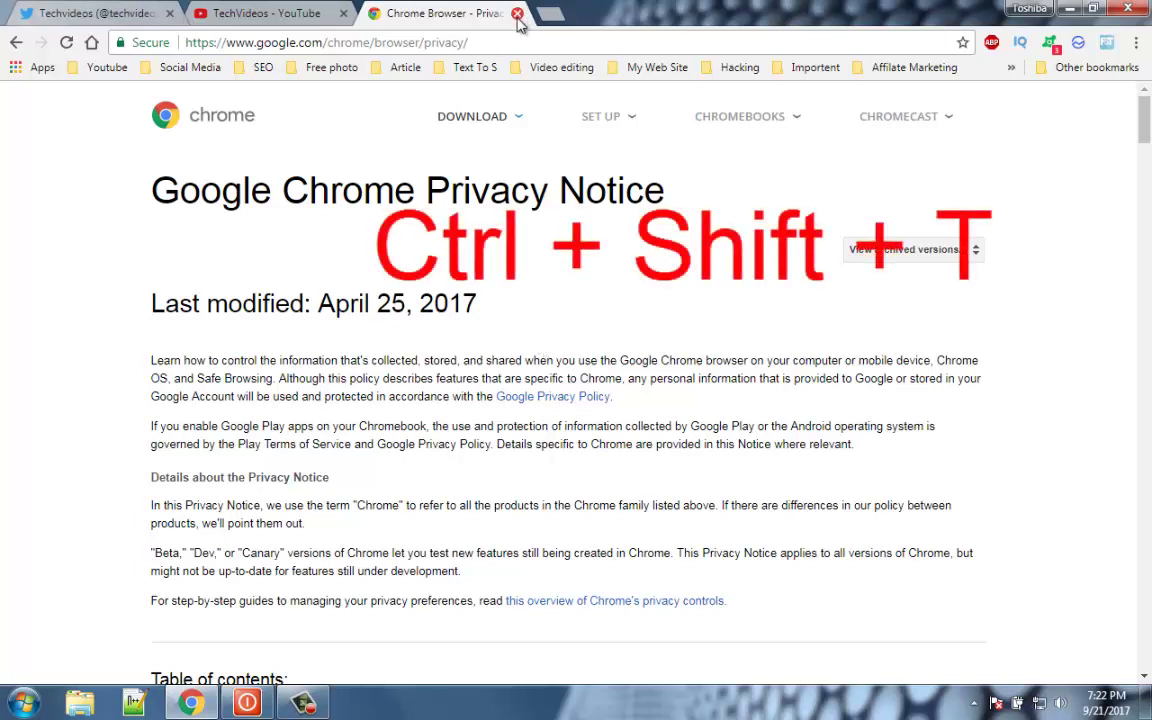
{"action": "left_click", "coordinate": [517, 14]}
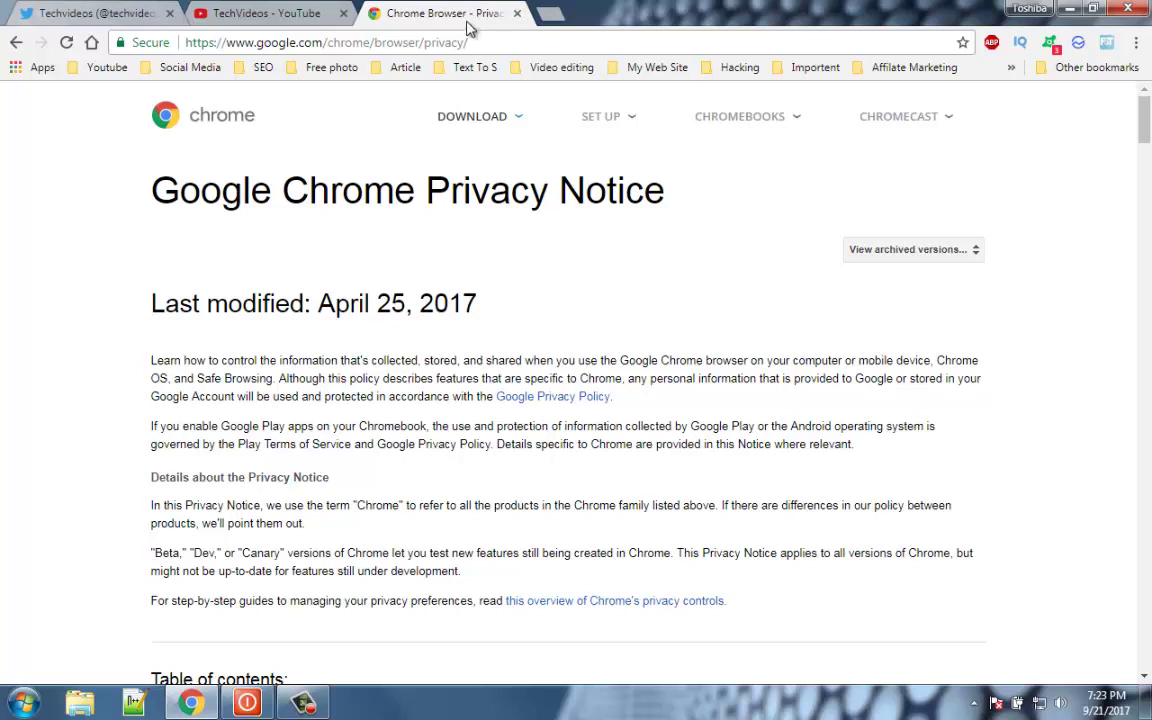
Pin the Twitter profile tab from its tab context menu
{"action": "left_click", "coordinate": [143, 10]}
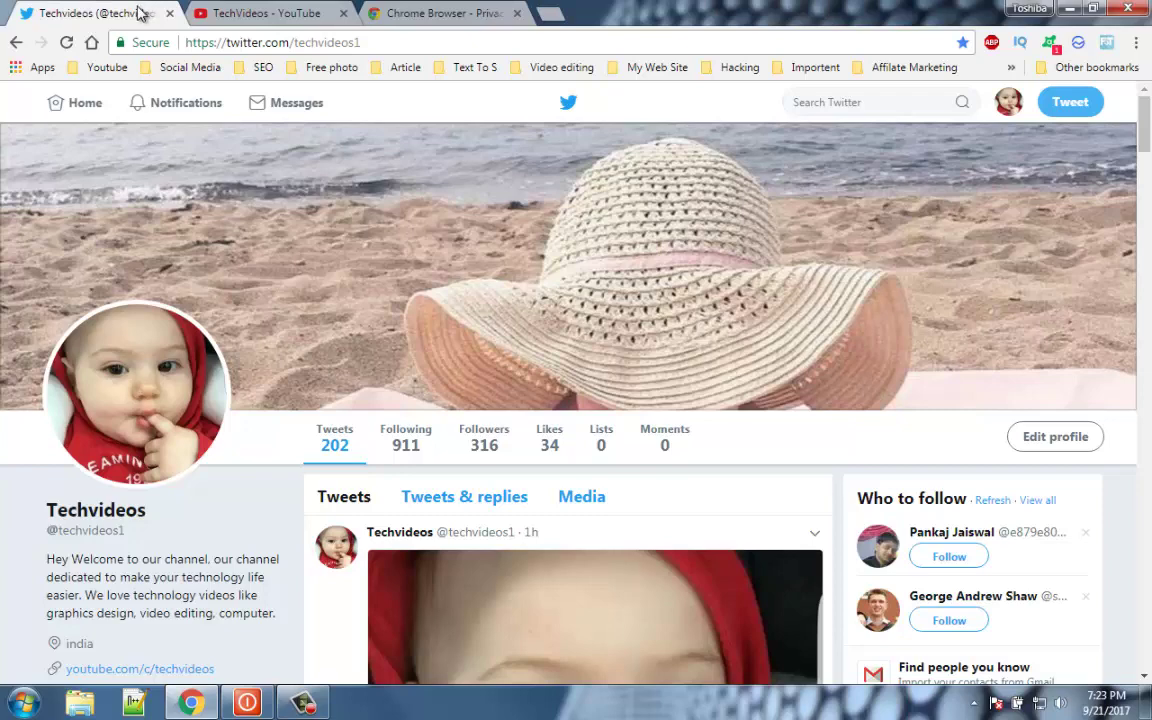
{"action": "right_click", "coordinate": [137, 22]}
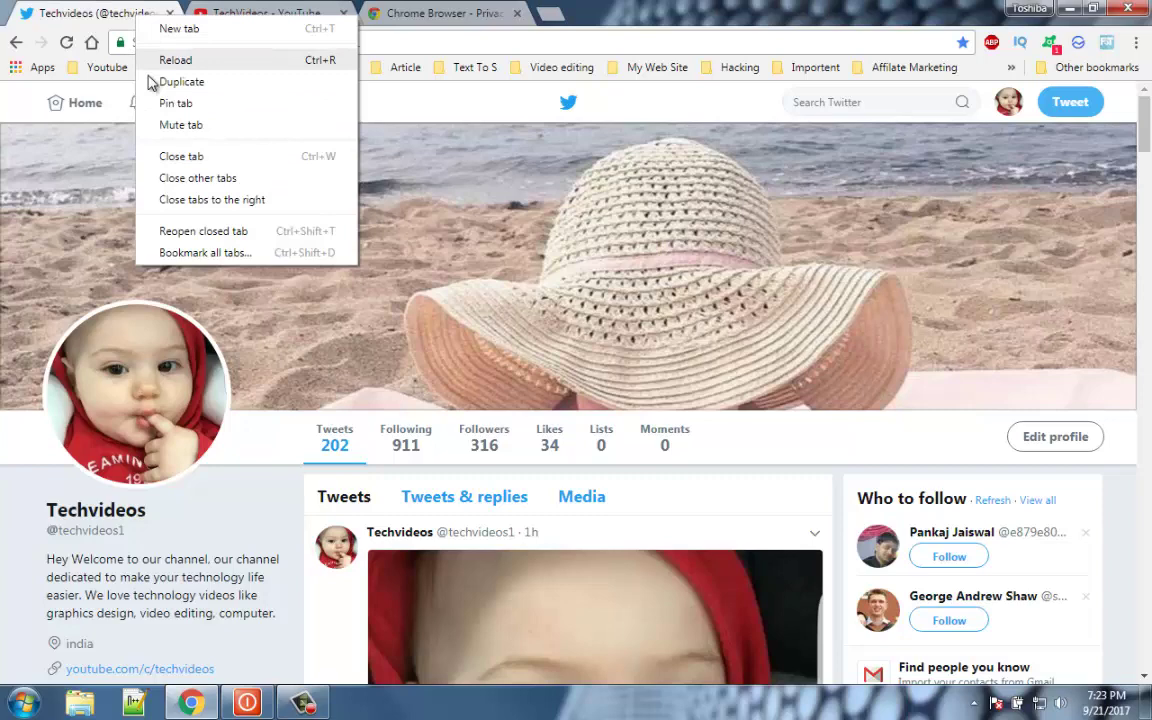
{"action": "left_click", "coordinate": [170, 103]}
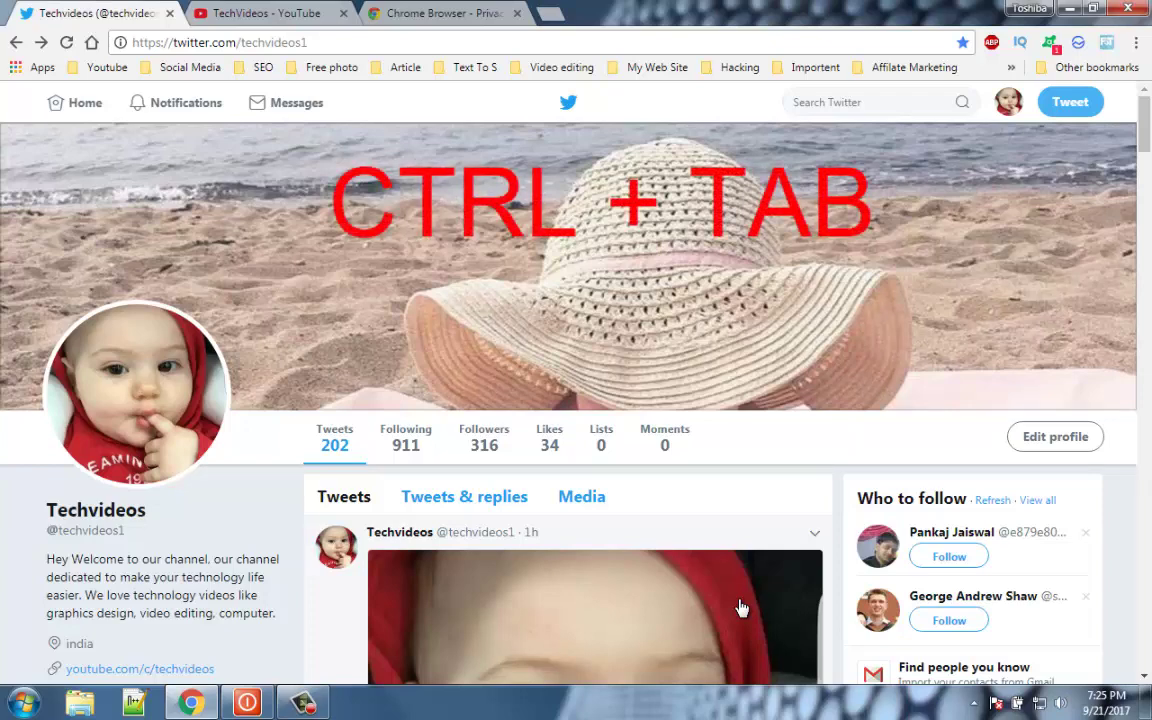
{"action": "key", "text": "ctrl+Tab"}
{"action": "key", "text": "ctrl+Tab"}
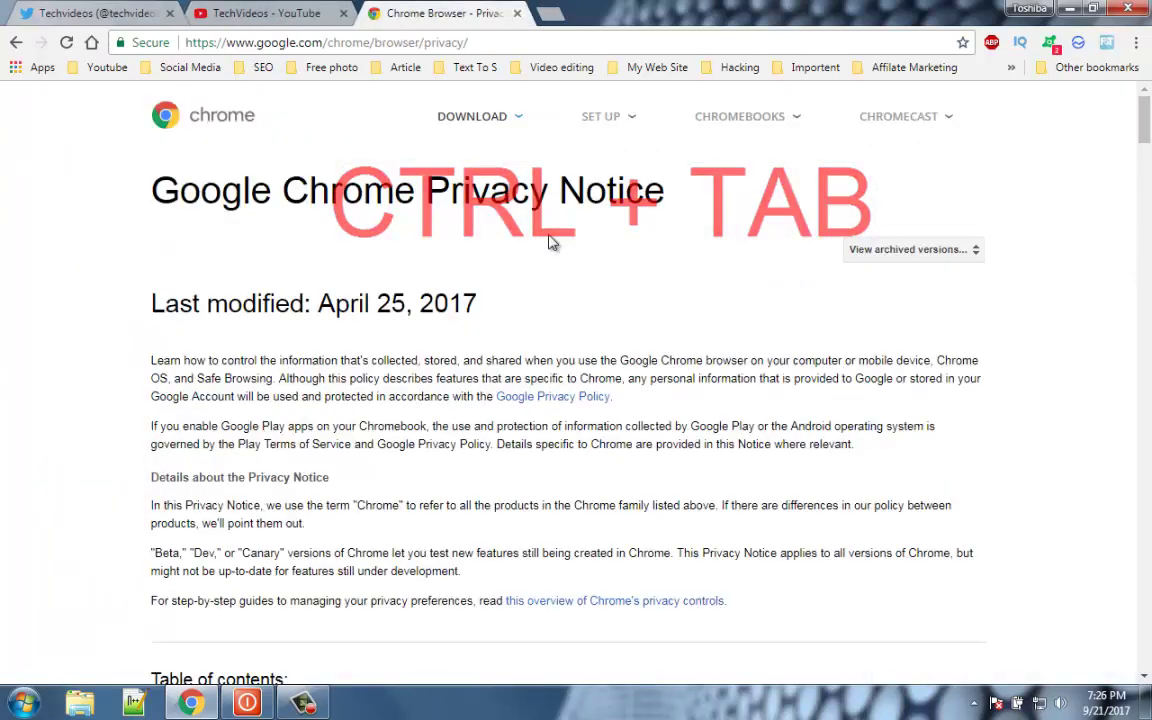
{"action": "key", "text": "ctrl+Tab"}
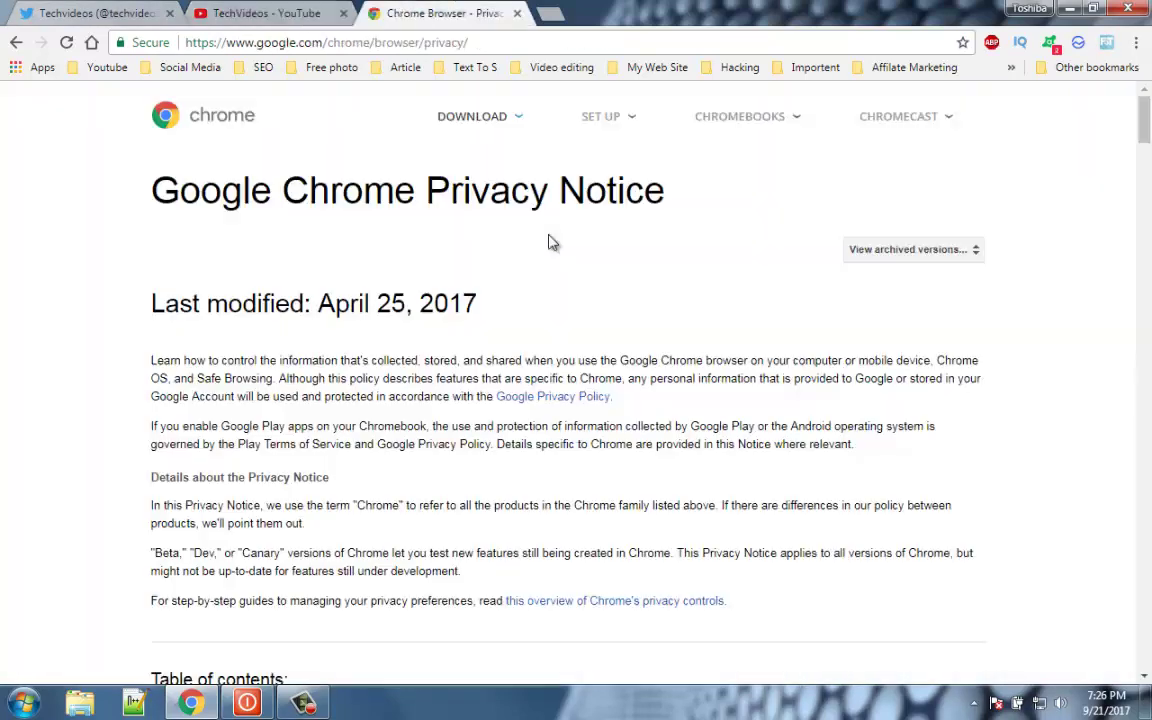
{"action": "key", "text": "ctrl+Tab"}
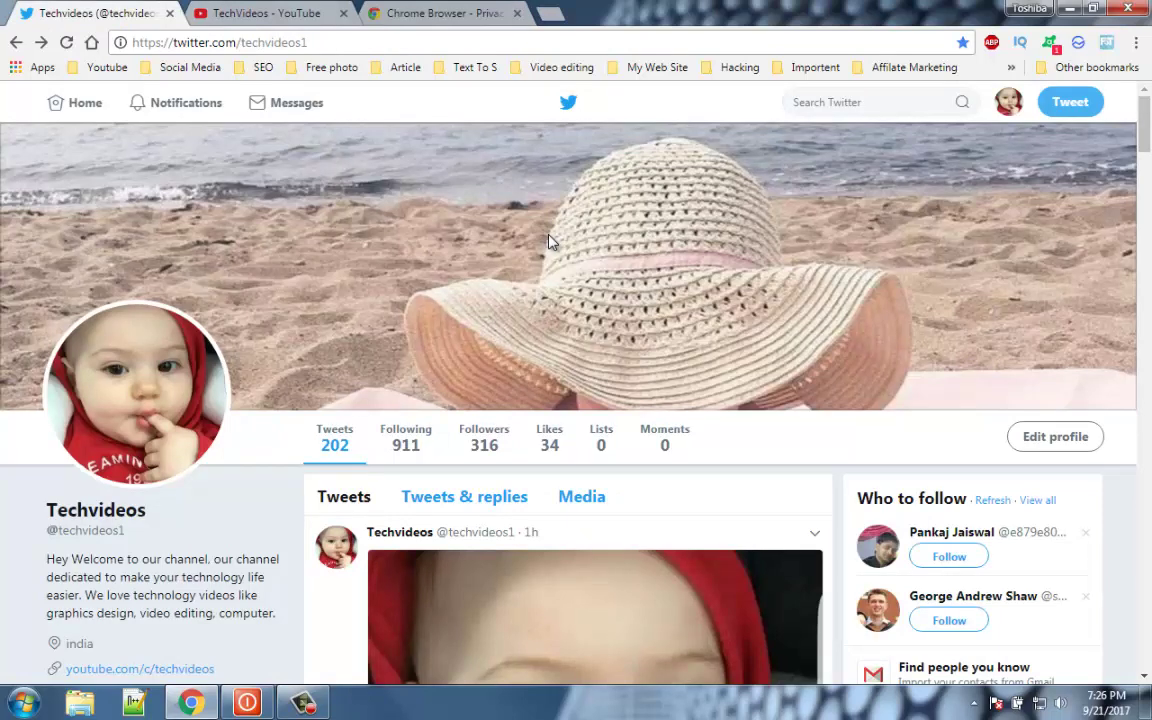
In a new tab, enter 'data:text/html, <html contenteditable>' as the address to make an editable notepad page
{"action": "left_click", "coordinate": [560, 16]}
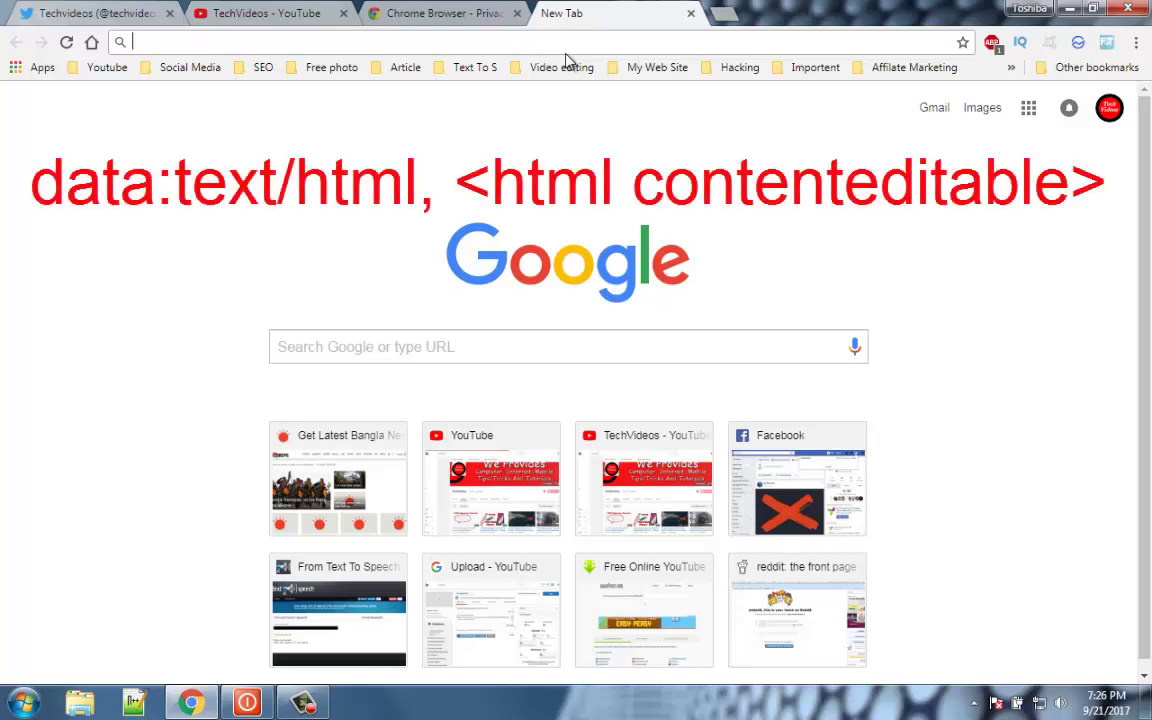
{"action": "key", "text": "F5"}
{"action": "type", "text": "data:text/html, <html contien"}
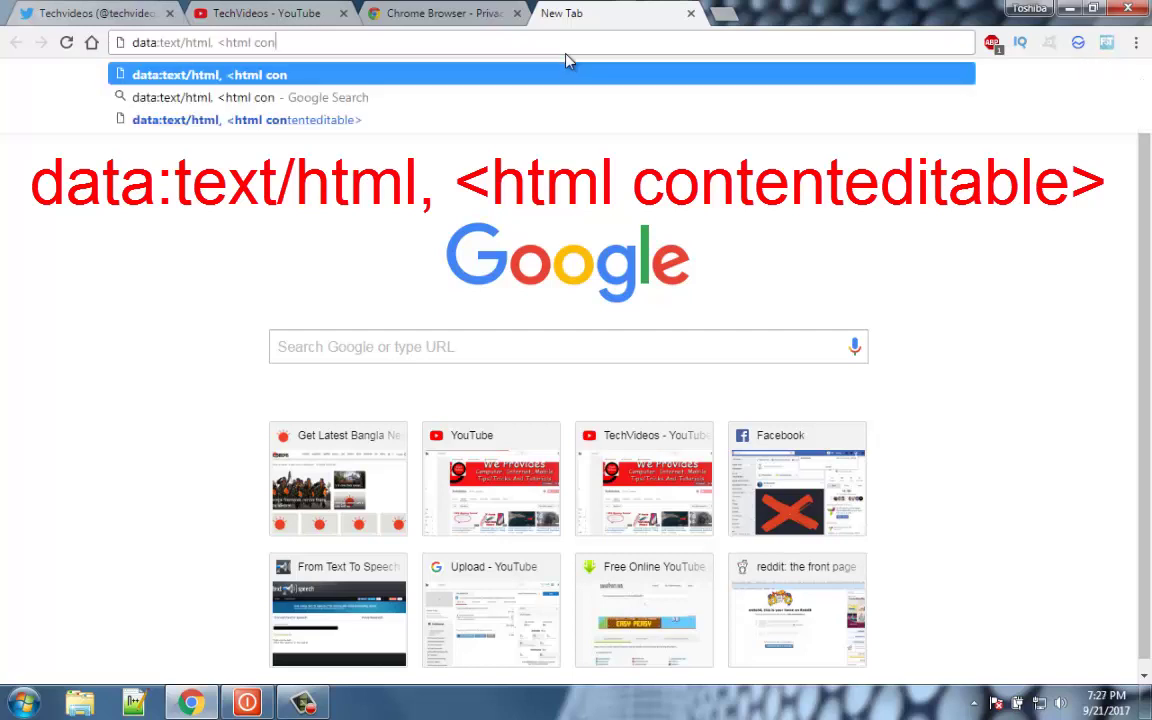
{"action": "key", "text": "BackSpace"}
{"action": "key", "text": "BackSpace"}
{"action": "key", "text": "BackSpace"}
{"action": "key", "text": "BackSpace"}
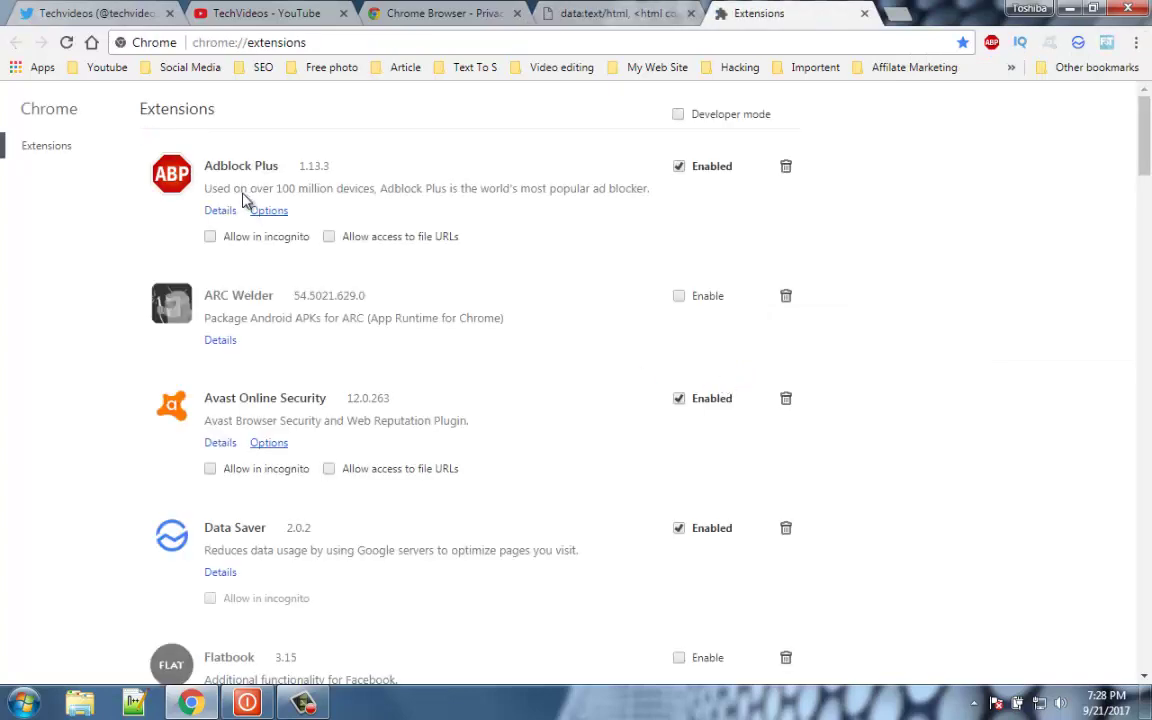
Search the Chrome Web Store for 'data saver' and view the Data Saver extension's usage summary
{"action": "left_click", "coordinate": [1149, 632]}
{"action": "left_click", "coordinate": [1149, 632]}
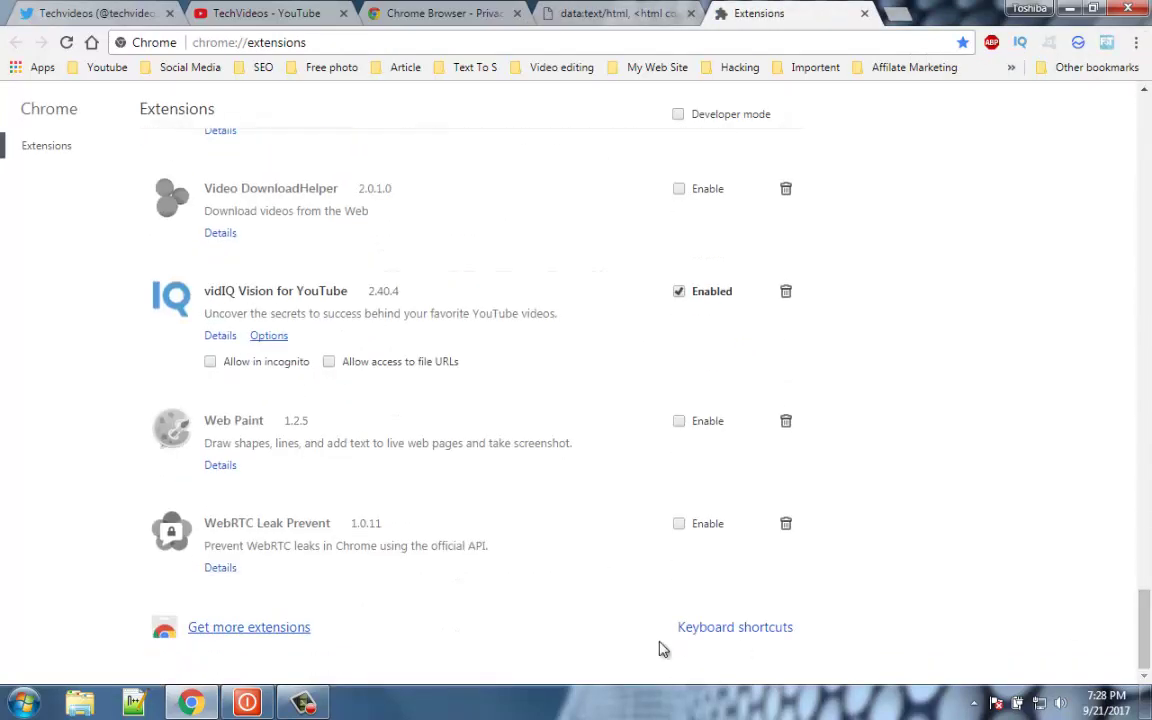
{"action": "left_click", "coordinate": [288, 628]}
{"action": "left_click", "coordinate": [177, 136]}
{"action": "type", "text": "data saver"}
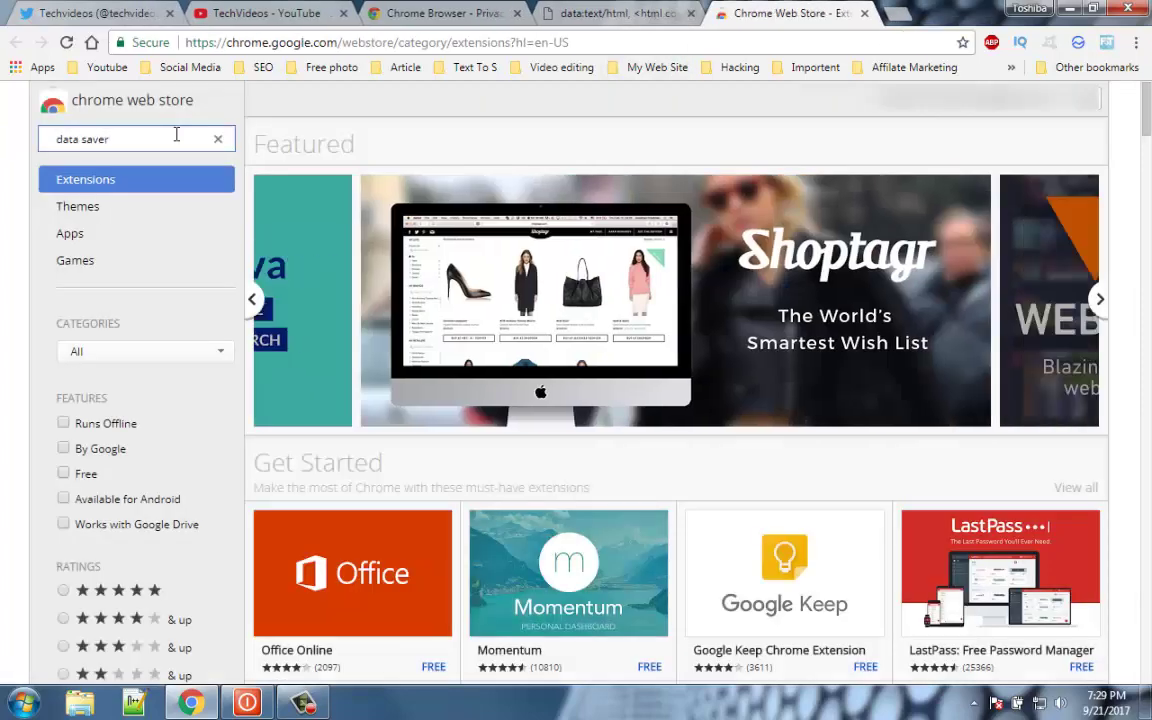
{"action": "key", "text": "Return"}
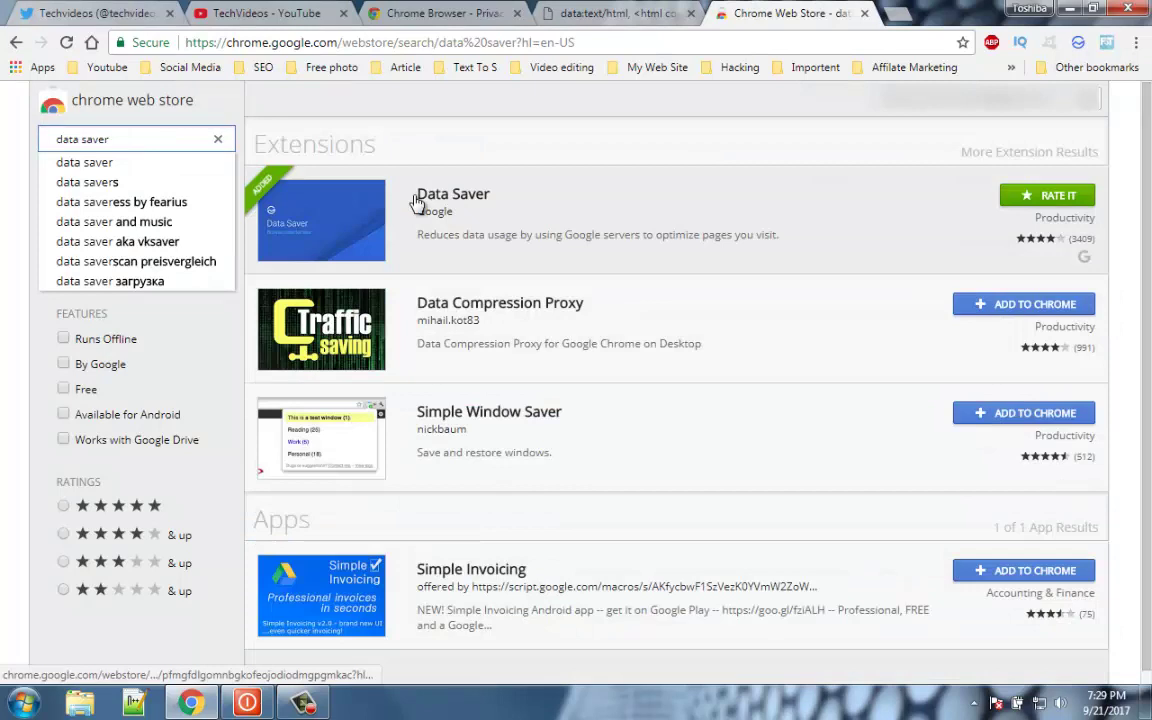
{"action": "left_click", "coordinate": [1078, 43]}
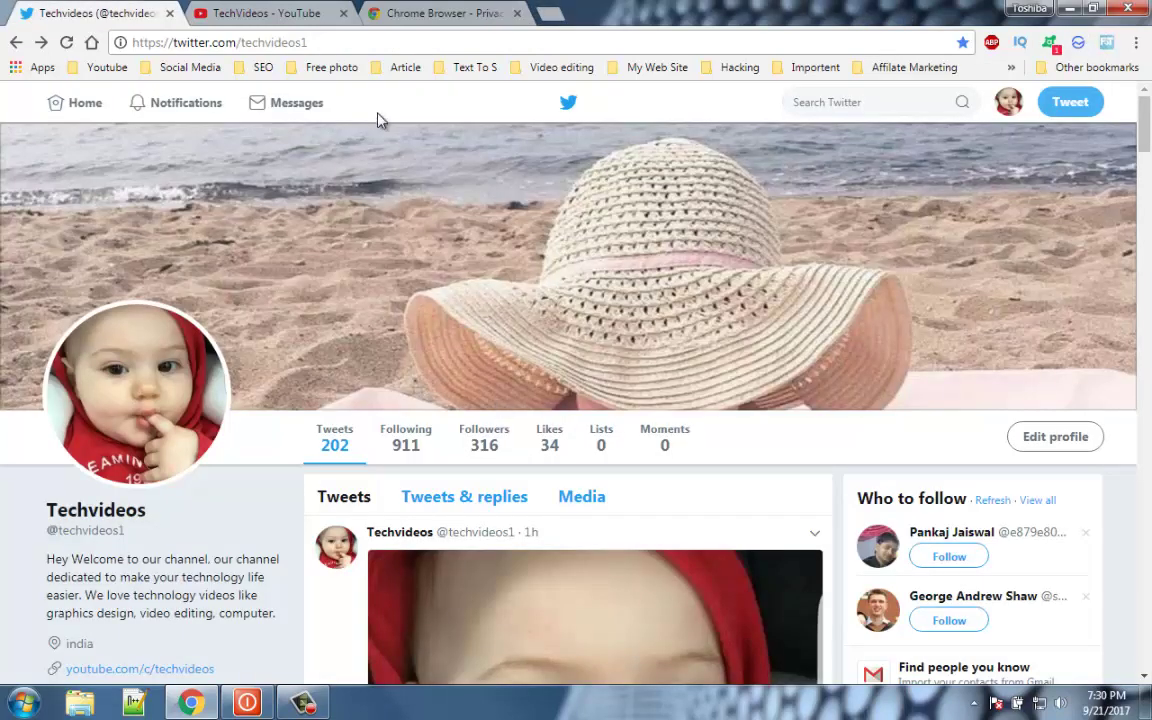
Search Twitter for 'techvideos' straight from the address bar using twitter.com and Tab
{"action": "left_click", "coordinate": [373, 42]}
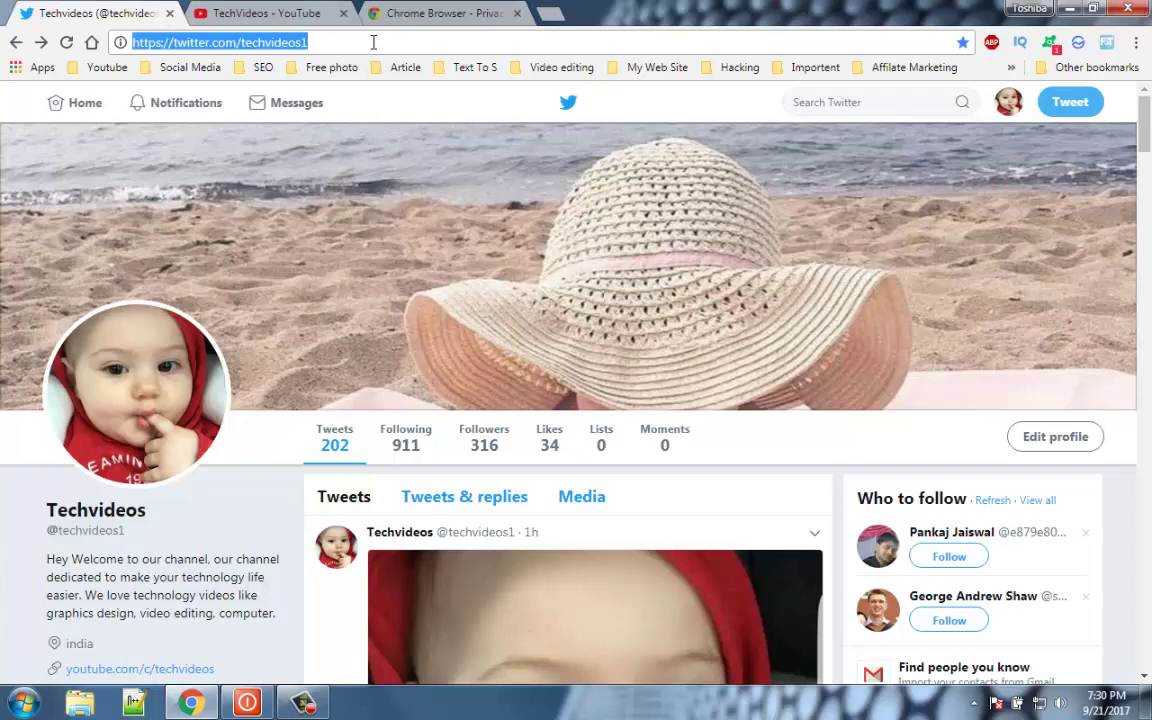
{"action": "type", "text": "twi"}
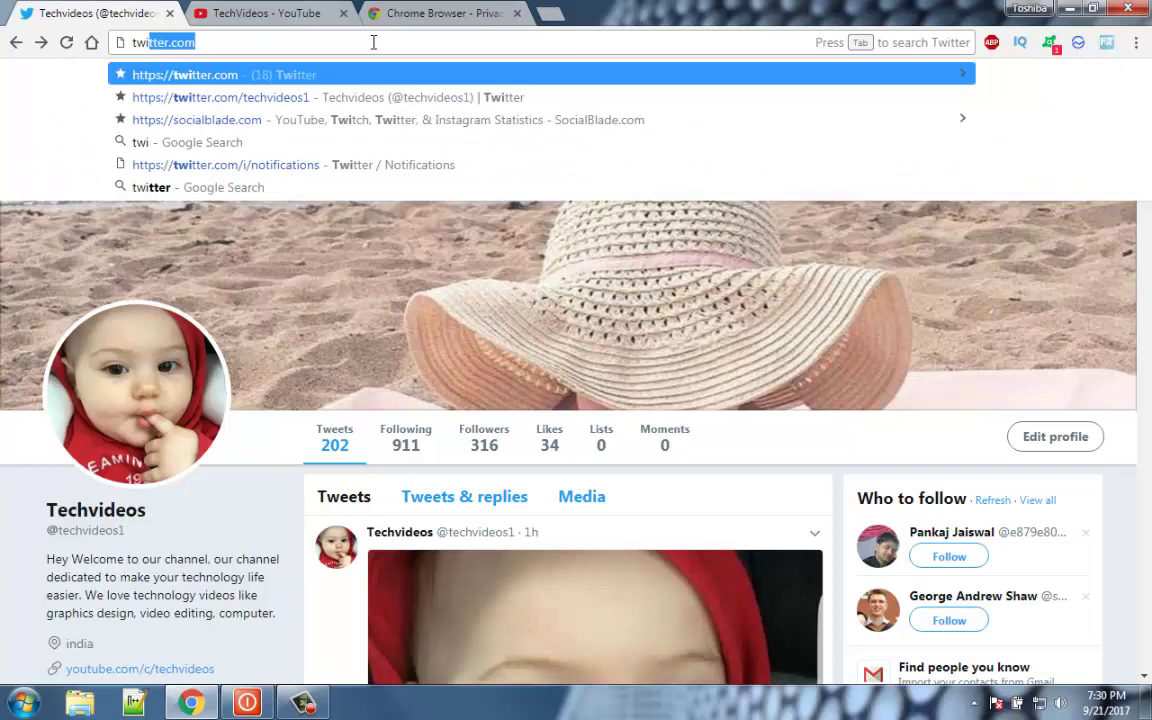
{"action": "type", "text": "tter.com"}
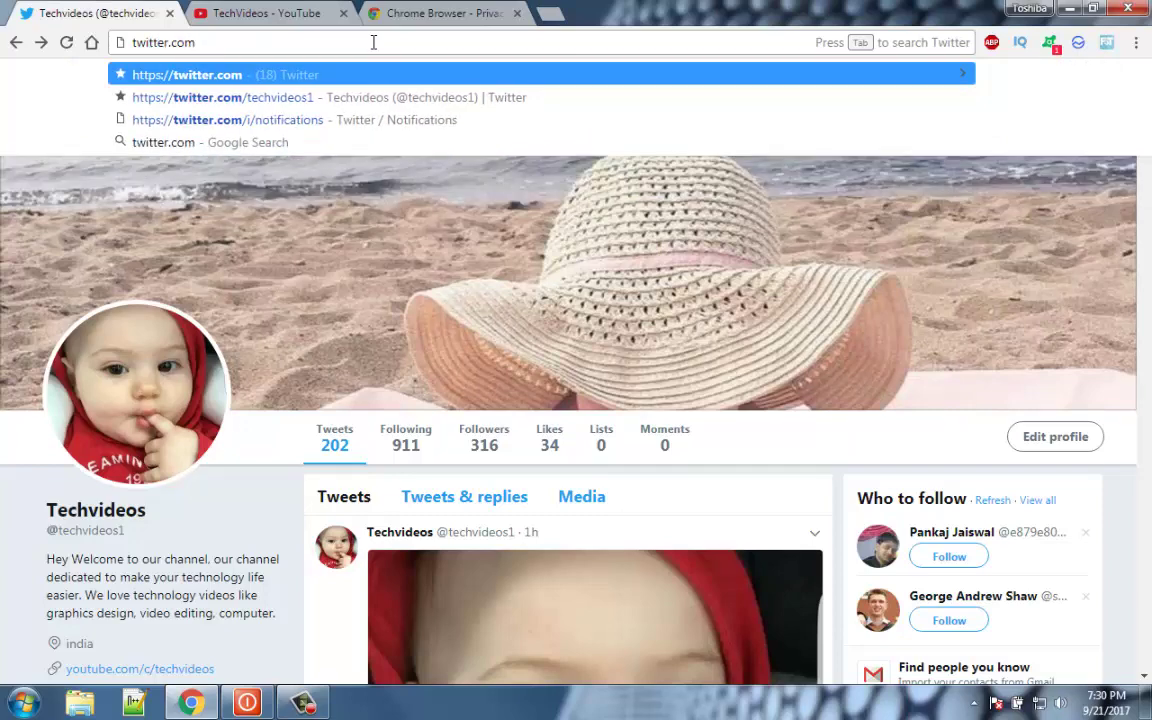
{"action": "key", "text": "Tab"}
{"action": "type", "text": "techvid"}
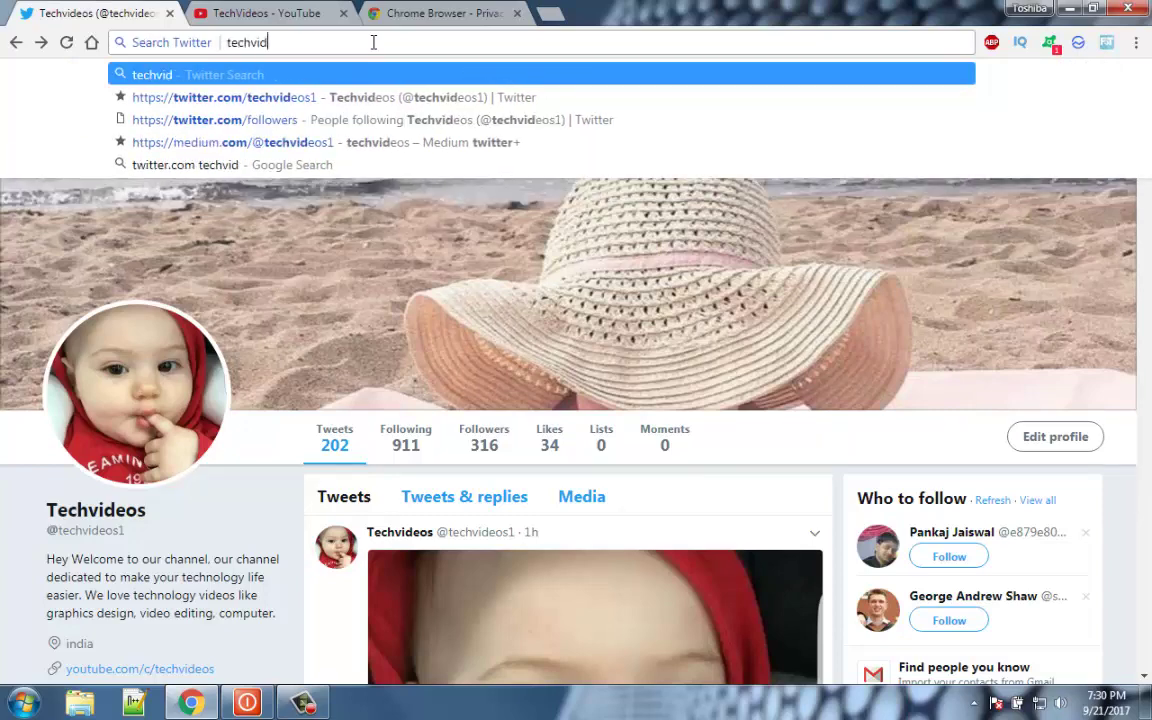
{"action": "type", "text": "eos"}
{"action": "key", "text": "Return"}
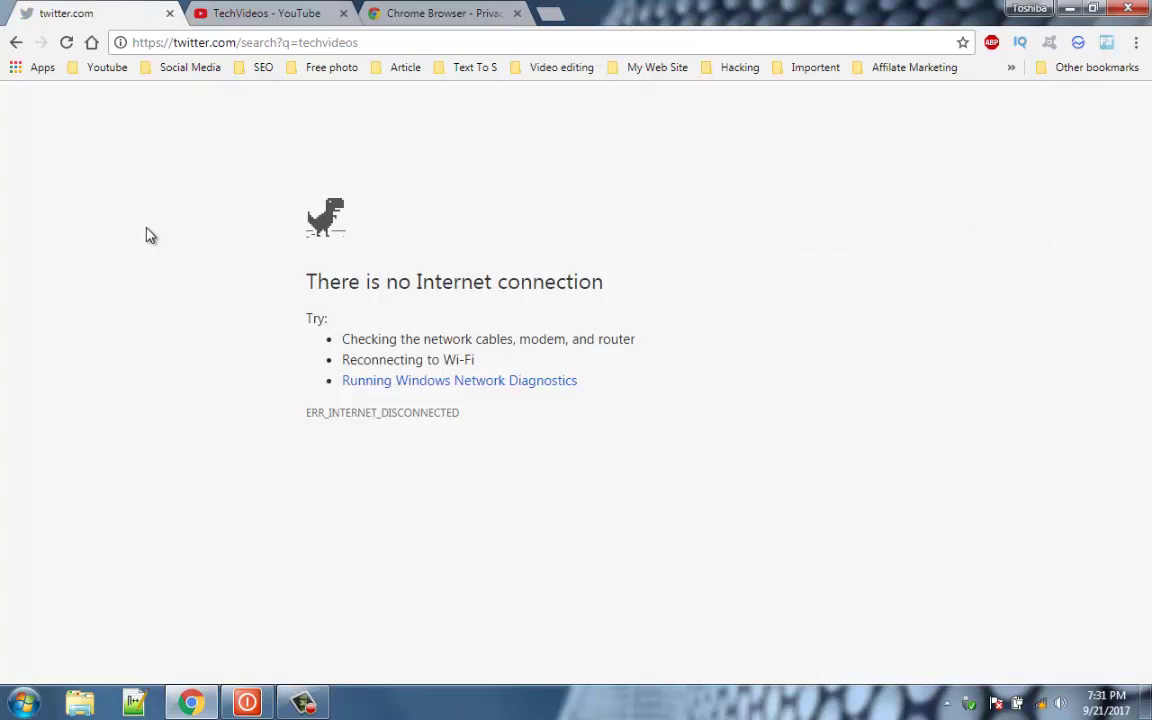
Play the offline dinosaur game with Space, then open an Incognito window with Ctrl+Shift+N
{"action": "key", "text": "space"}
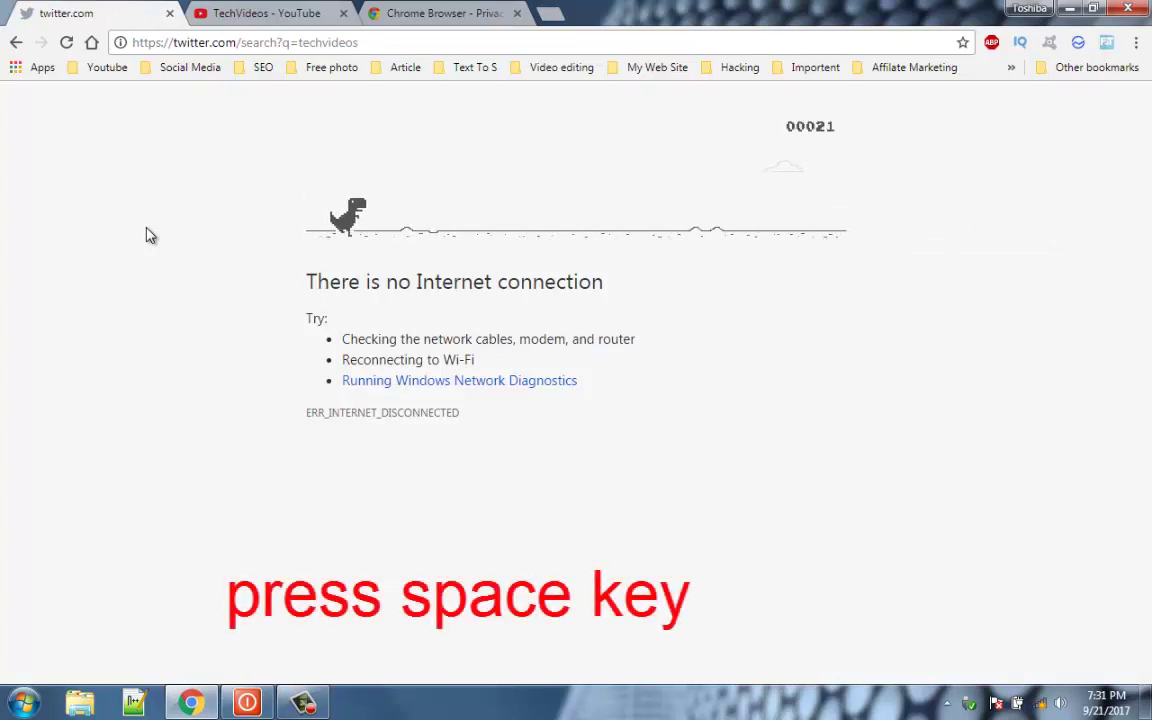
{"action": "key", "text": "space"}
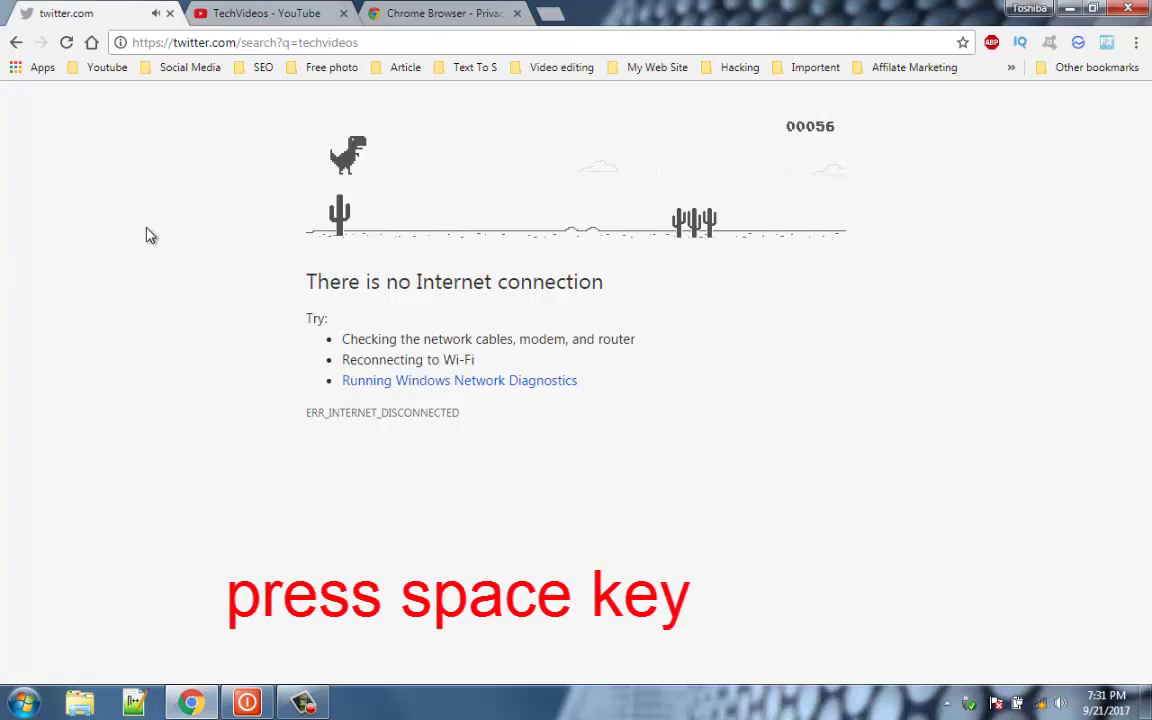
{"action": "key", "text": "space"}
{"action": "key", "text": "space"}
{"action": "key", "text": "space"}
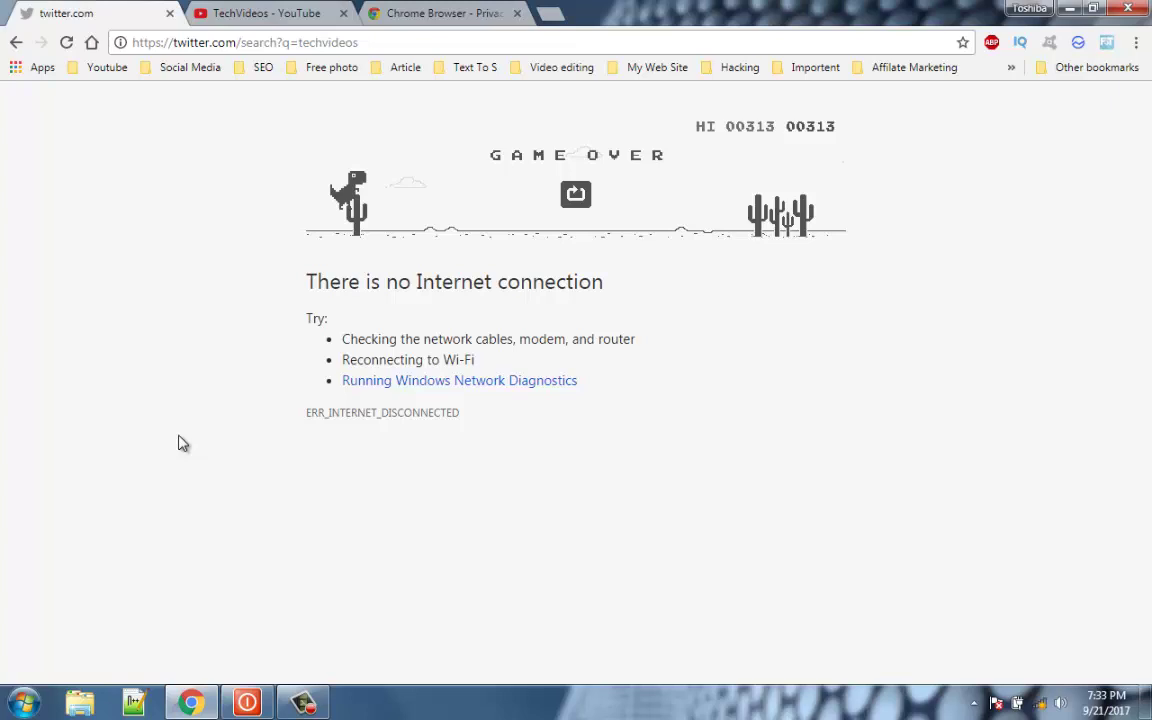
{"action": "key", "text": "ctrl+shift+n"}
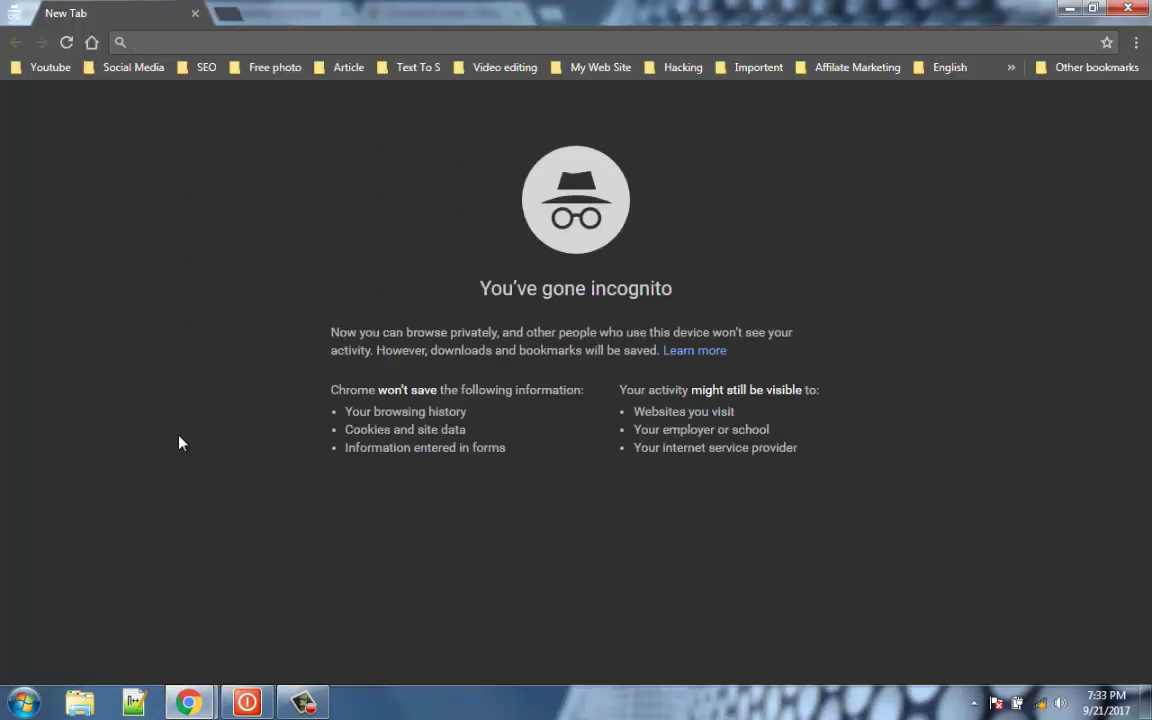